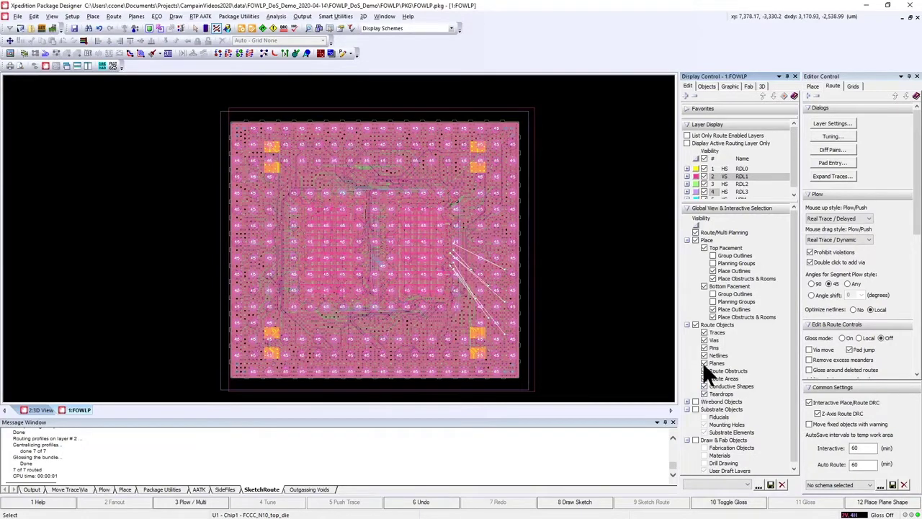
Hide the planes in the 2D FOWLP layout and toggle plane visibility in the 3D view
click(704, 362)
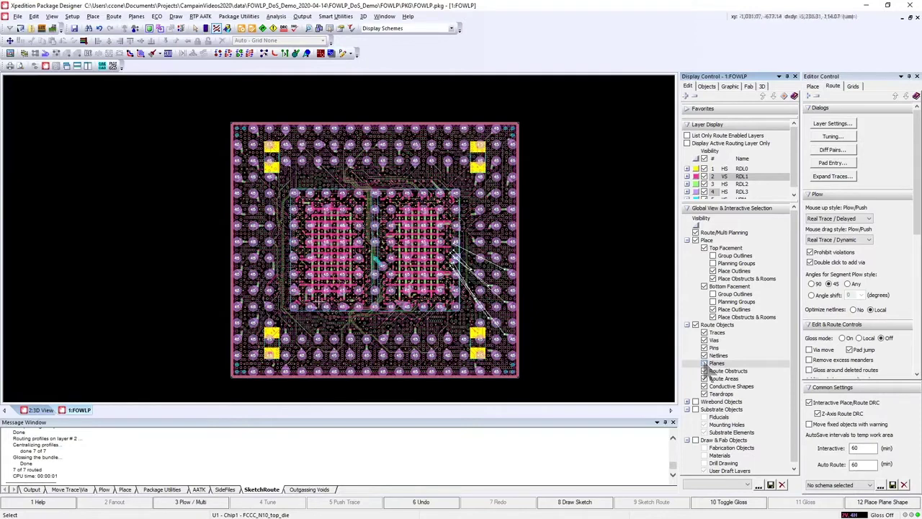
click(40, 410)
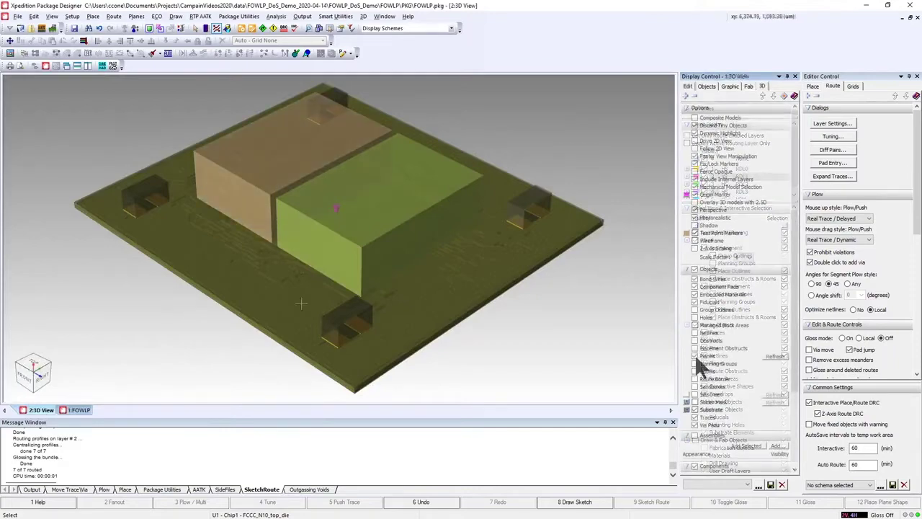
click(695, 356)
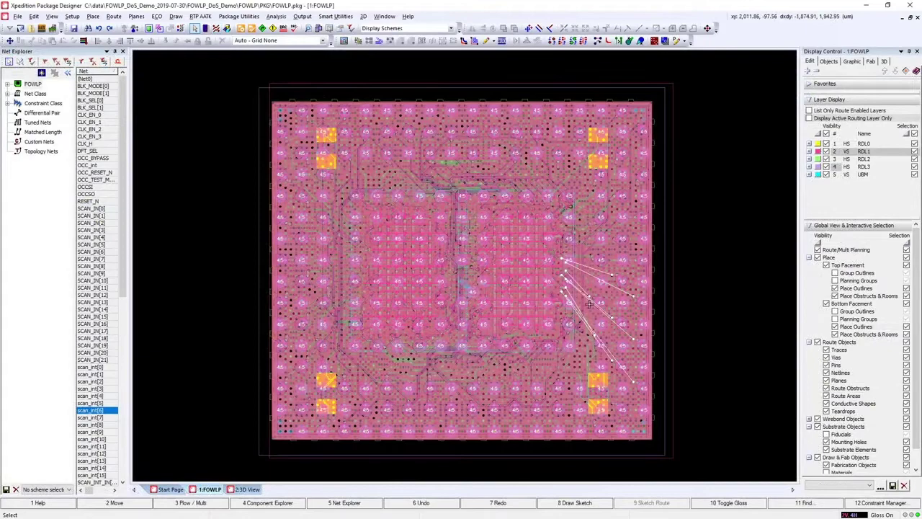
Display only the active routing layer RDL1 and switch the planes' visibility off and back on
scroll(670, 339, up, 3)
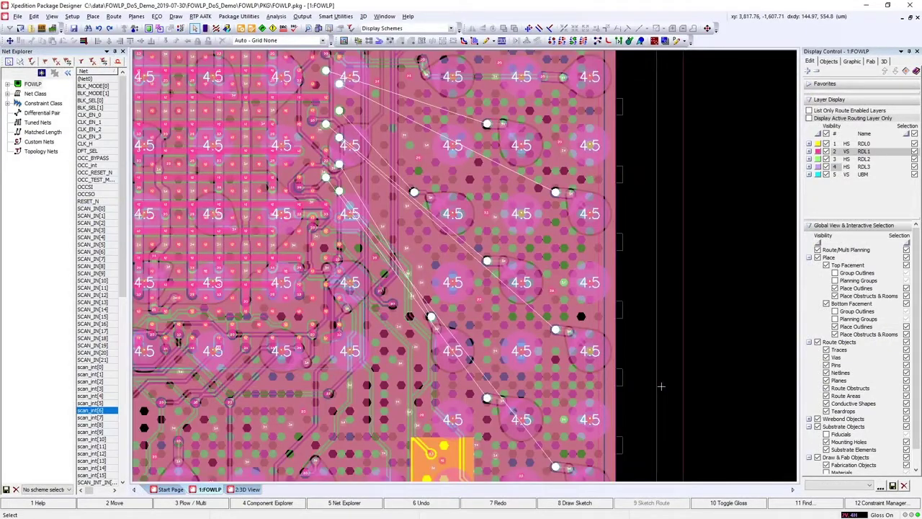
click(809, 118)
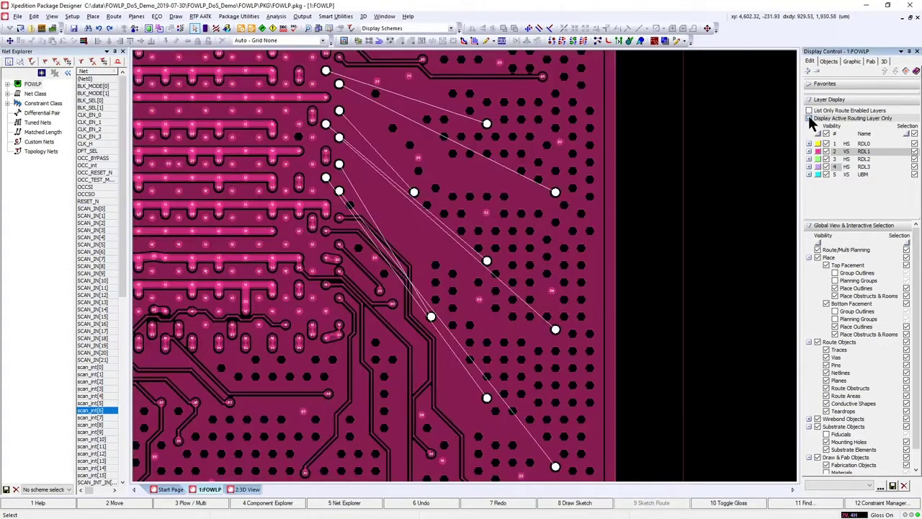
click(827, 380)
click(828, 382)
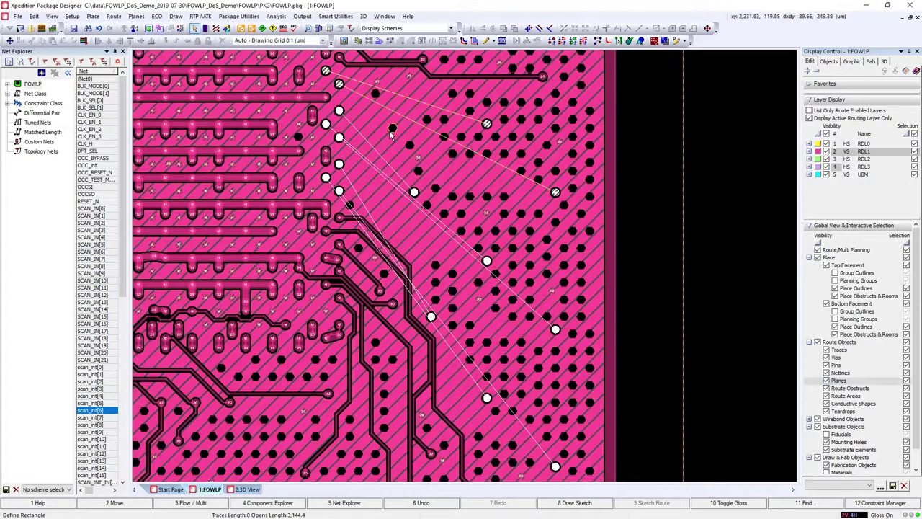
Sketch-route the unrouted netlines beside the die on RDL1 in three successive groups, from the uppermost group to the lowest
click(390, 134)
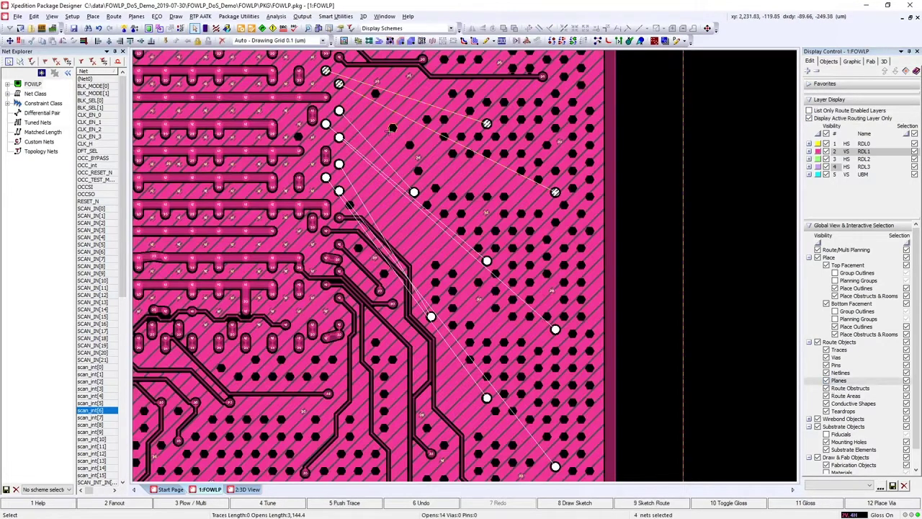
click(654, 503)
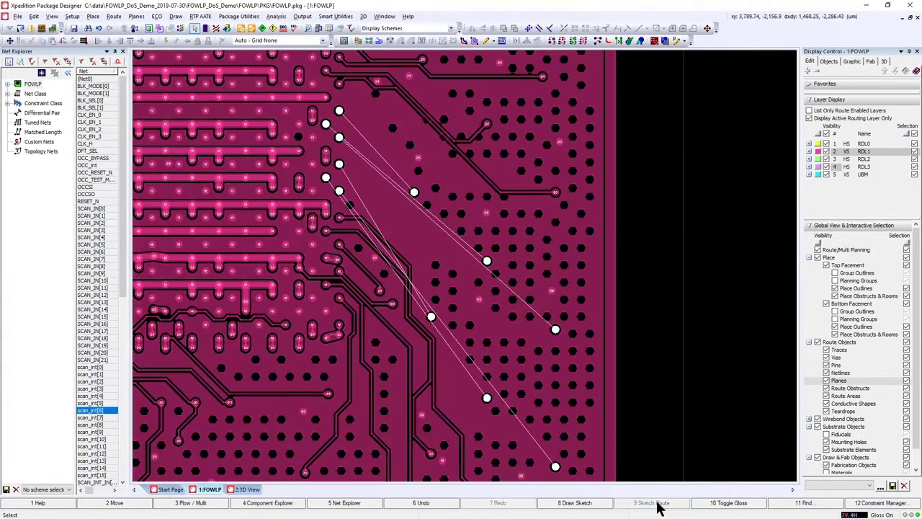
click(393, 158)
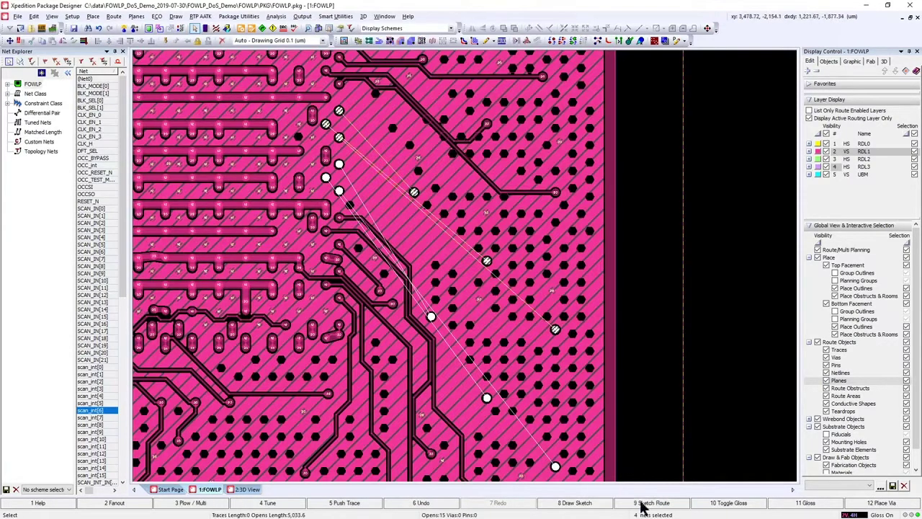
click(672, 502)
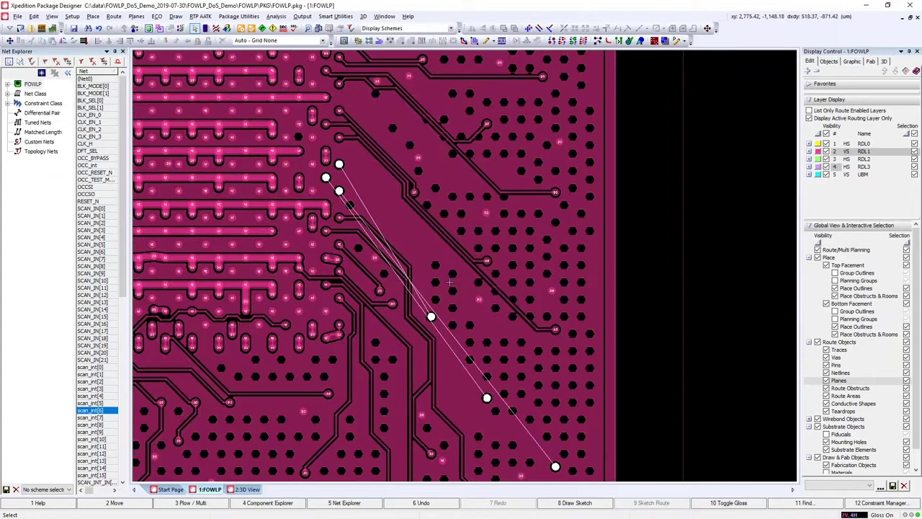
click(350, 214)
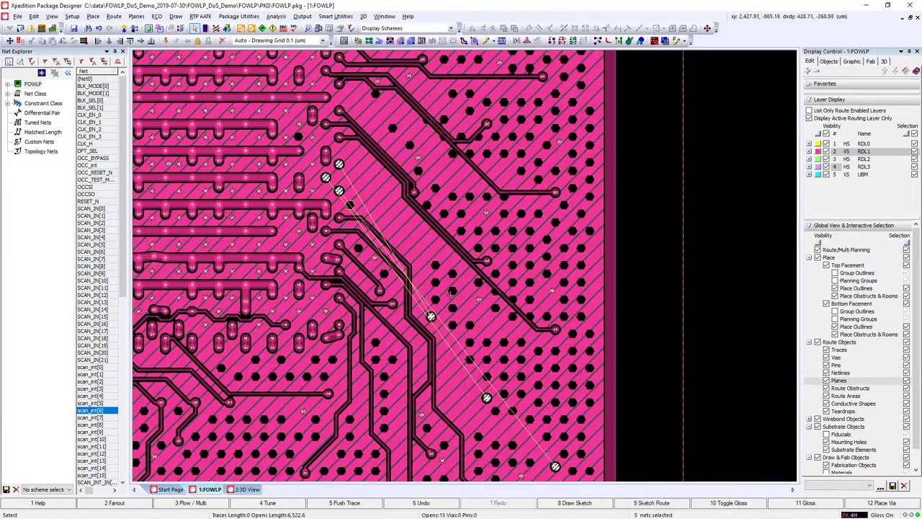
click(669, 504)
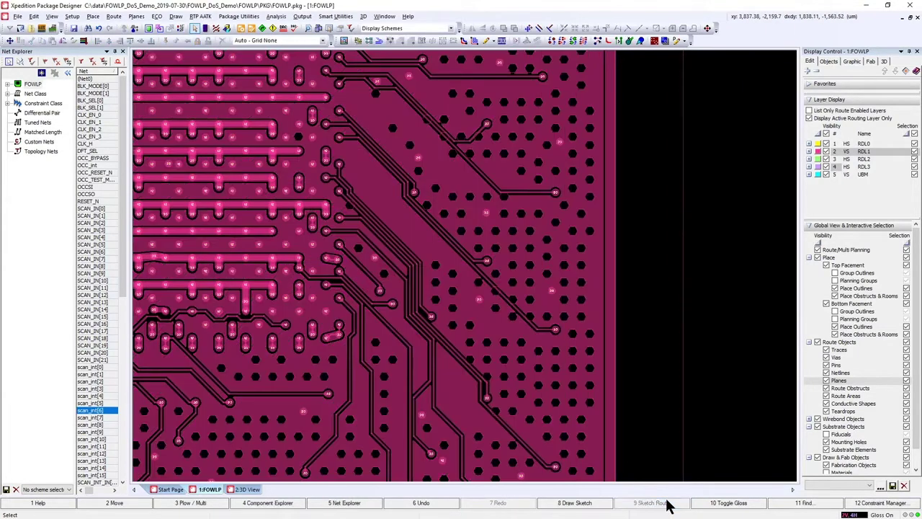
Nudge the uppermost newly routed trace slightly near the die's edge
double_click(381, 88)
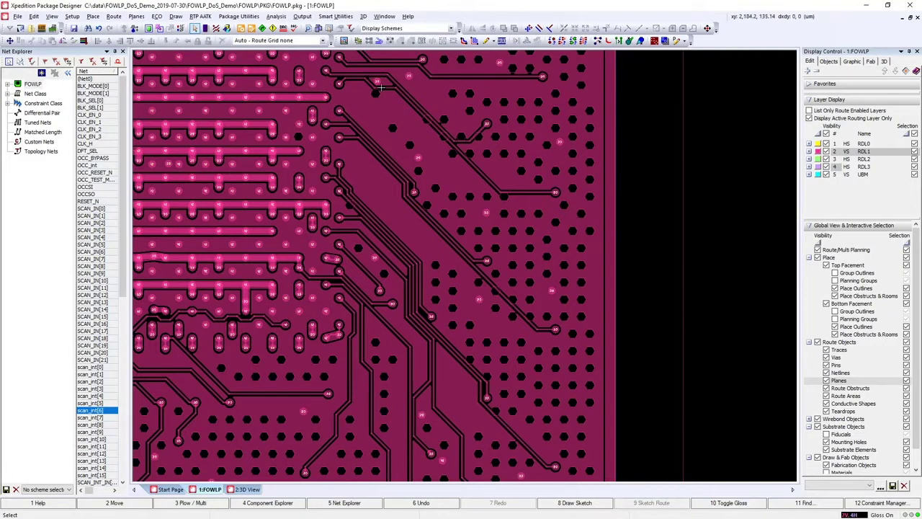
mouse_move(381, 88)
mouse_down()
mouse_move(380, 75)
mouse_move(381, 92)
mouse_up()
scroll(469, 200, down, 1)
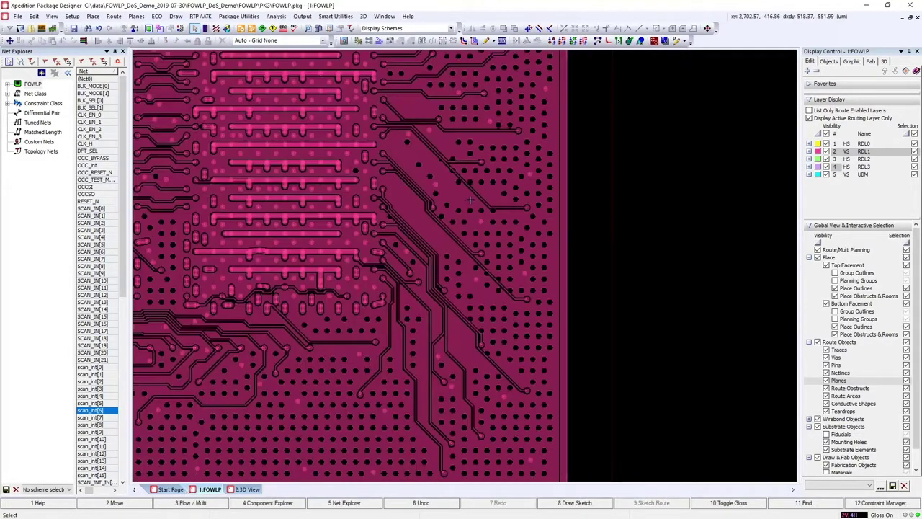
Generate the outgassing voids with the assigned layer schemes, deleting existing voids for each layer before generation
click(136, 16)
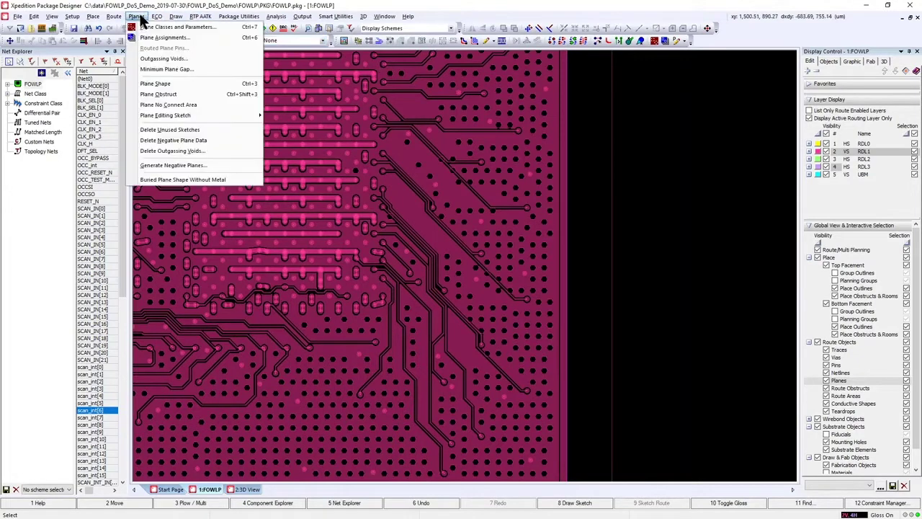
click(158, 61)
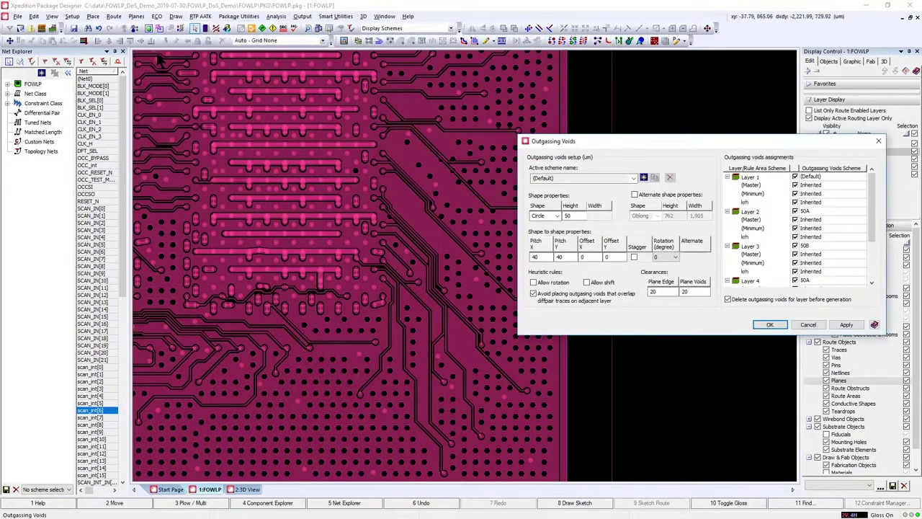
click(766, 324)
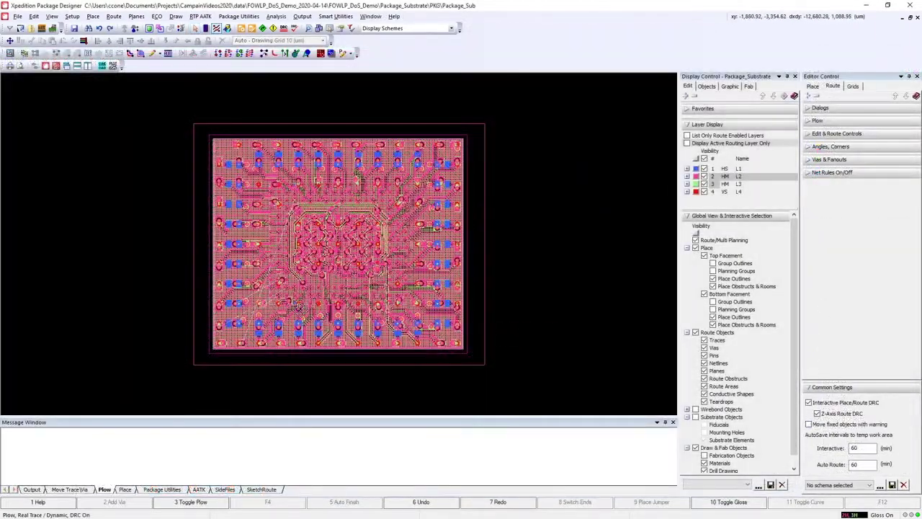
Display only the active routing layer L2 of the package substrate
scroll(301, 311, up, 2)
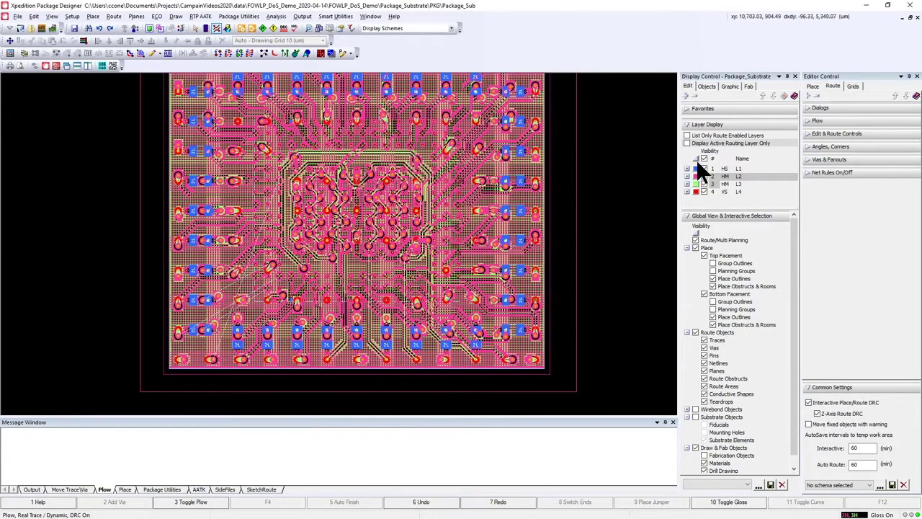
click(687, 143)
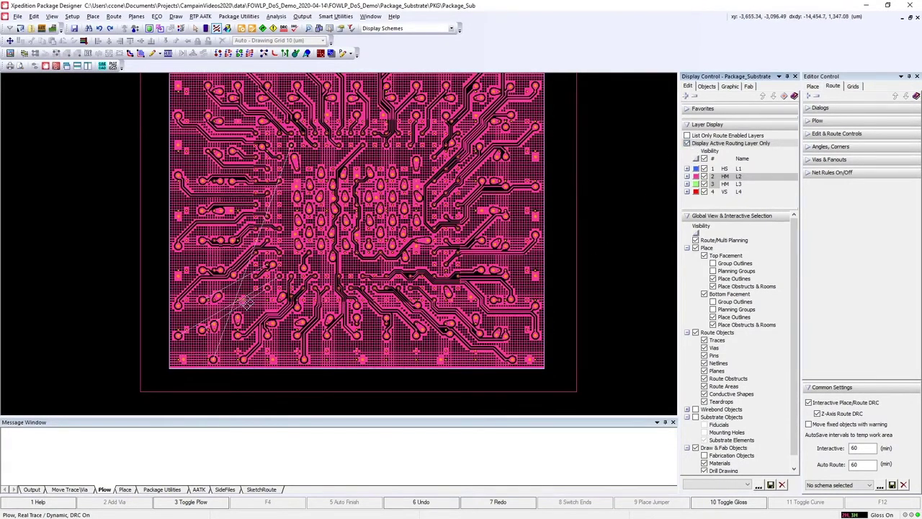
Sketch-route the group of unrouted netlines in the substrate's lower-left area together, without drawing a sketch path
scroll(244, 303, up, 3)
click(257, 291)
drag(258, 290, 261, 189)
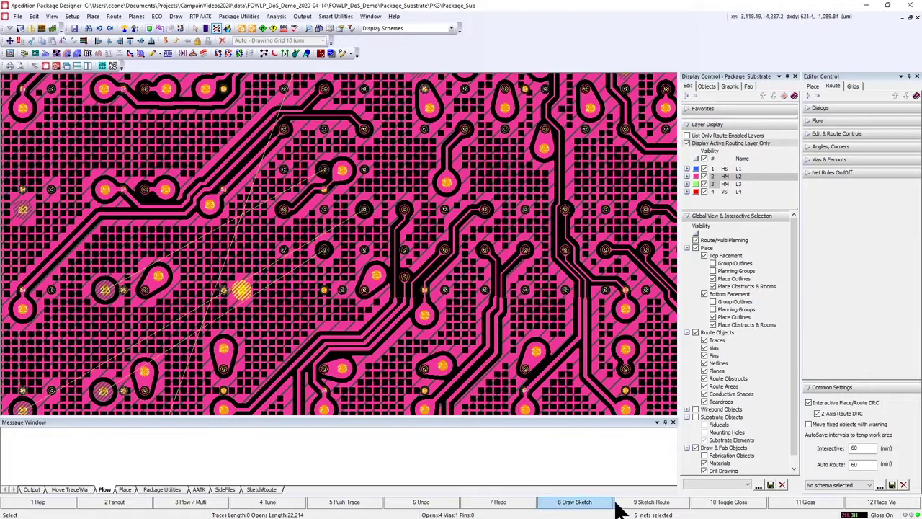
click(648, 503)
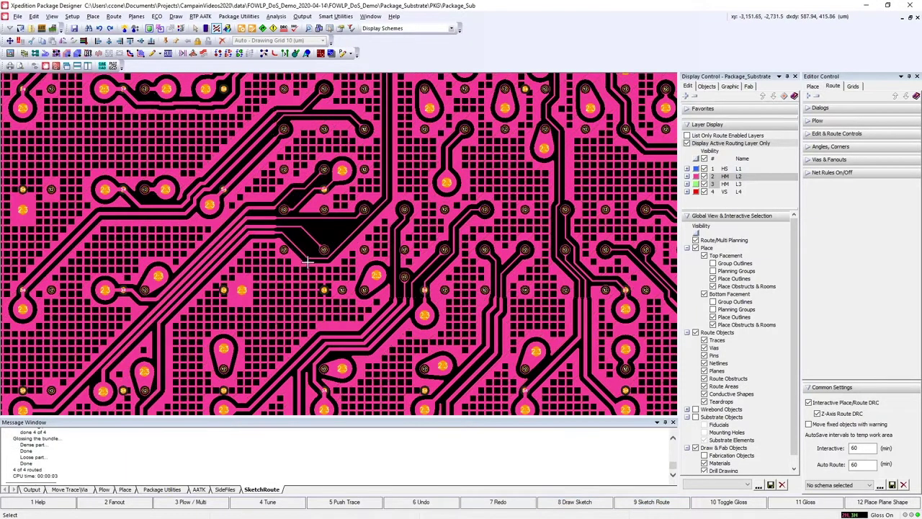
click(270, 281)
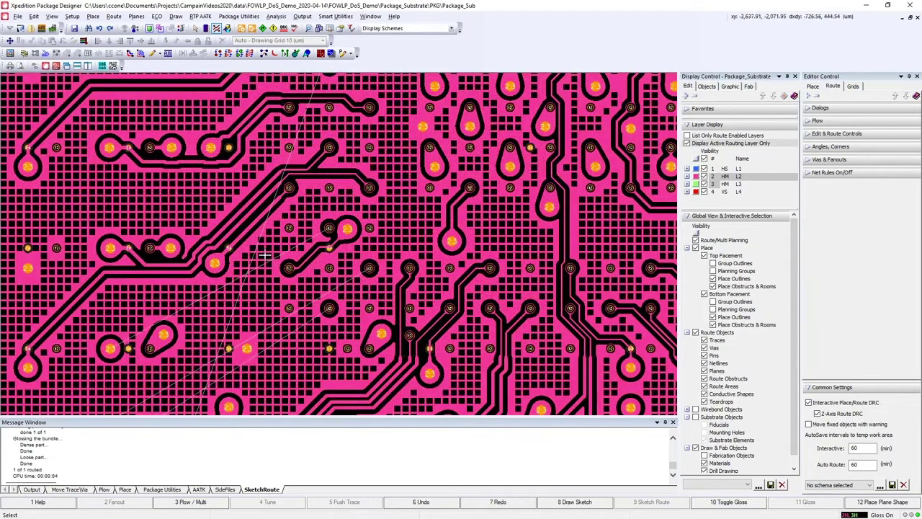
Sketch-route the upper diagonal netline on its own, and the two netlines below it along a freeform packed sketch path
drag(265, 254, 274, 291)
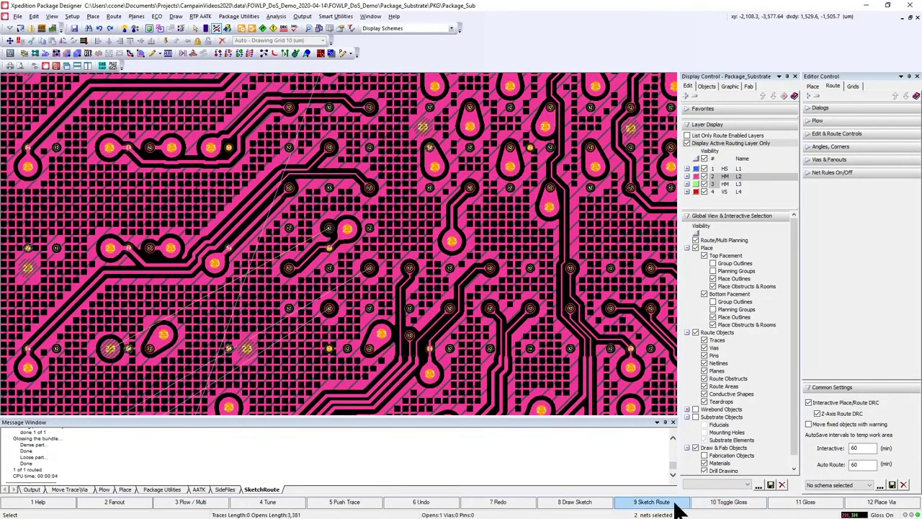
click(677, 508)
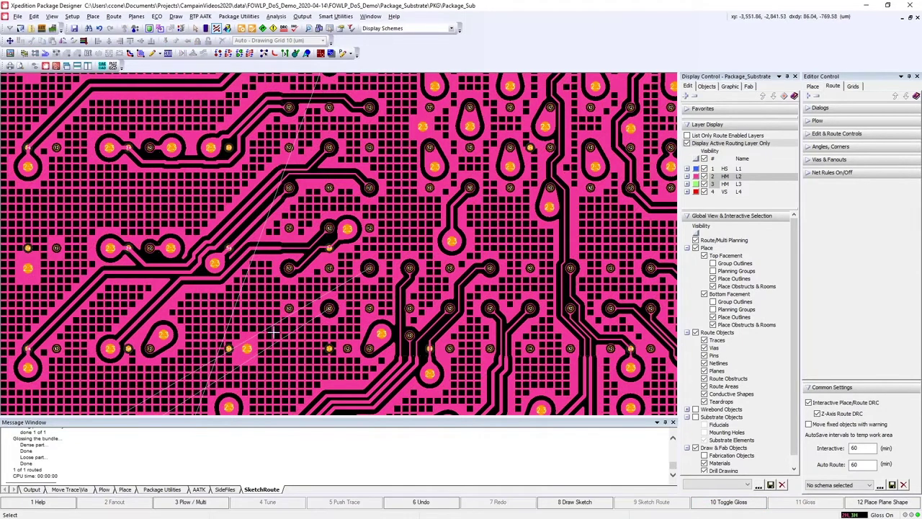
drag(307, 295, 320, 348)
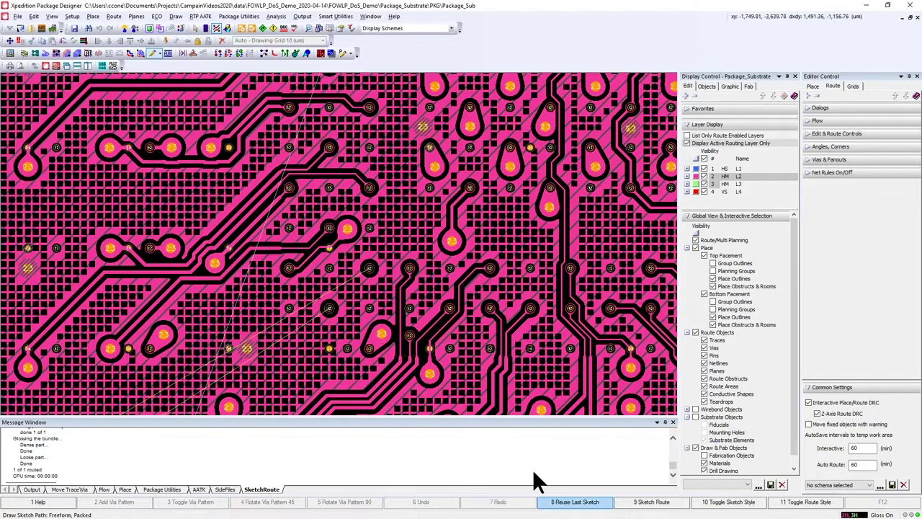
mouse_move(332, 308)
mouse_down()
mouse_move(299, 292)
mouse_move(230, 289)
mouse_up()
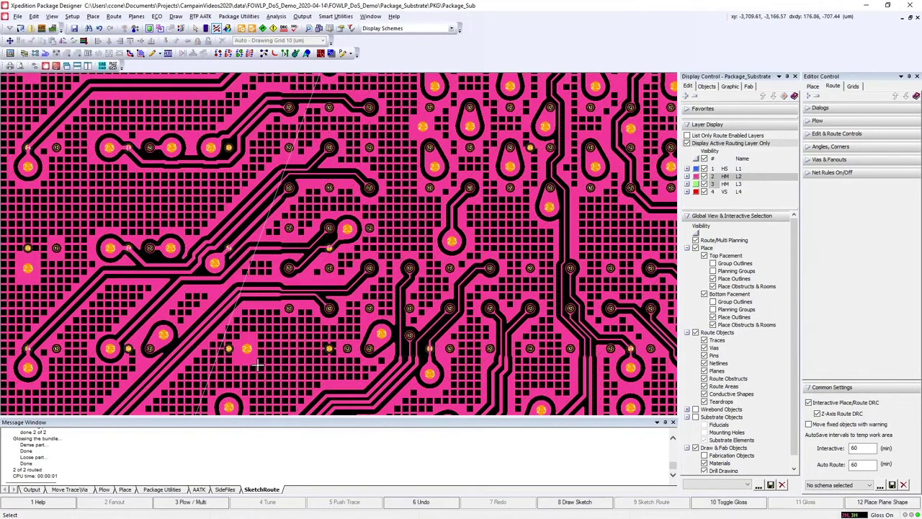
Plow-route the remaining CLK_EN_2 net from its pad near the substrate's lower-left corner and auto-finish the trace
scroll(259, 366, down, 3)
scroll(248, 415, down, 2)
scroll(240, 403, up, 5)
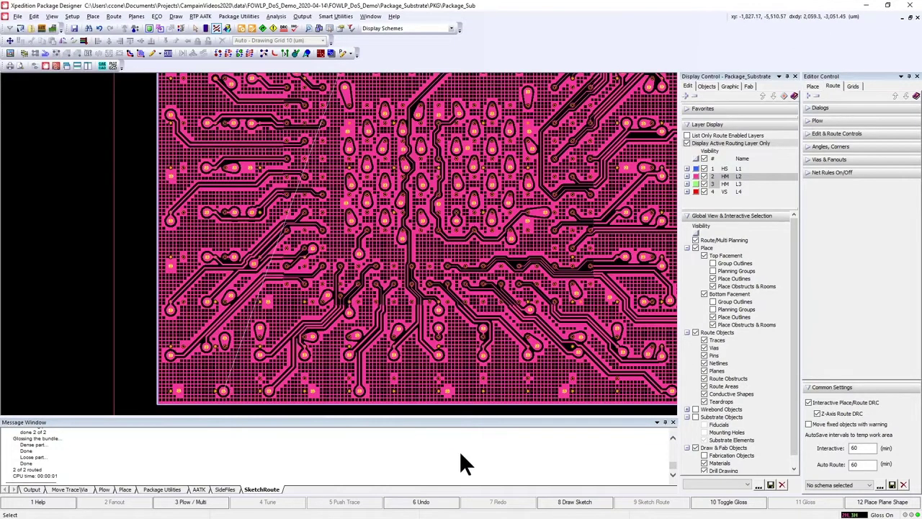
click(202, 502)
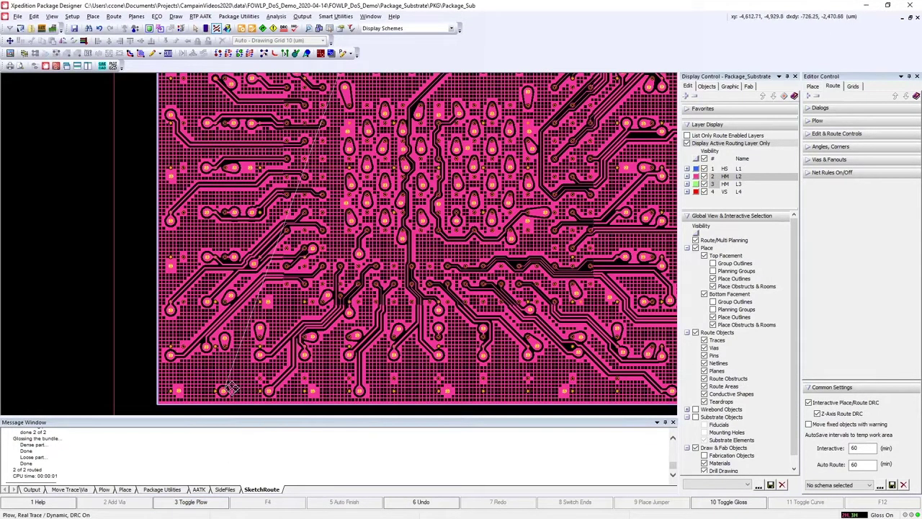
click(223, 392)
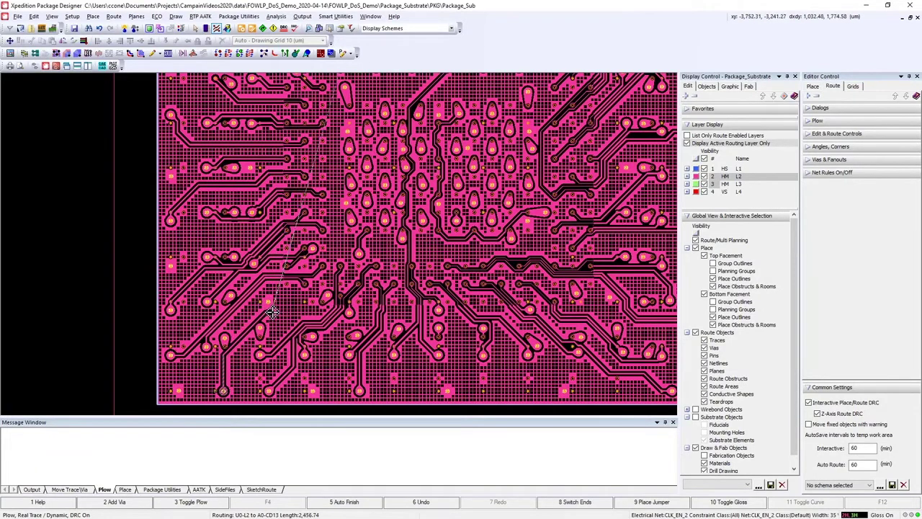
click(300, 294)
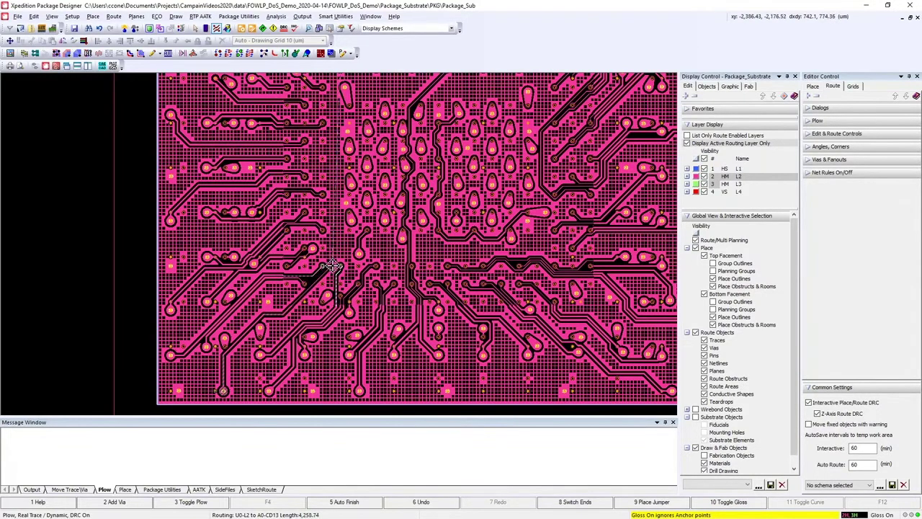
key(F5)
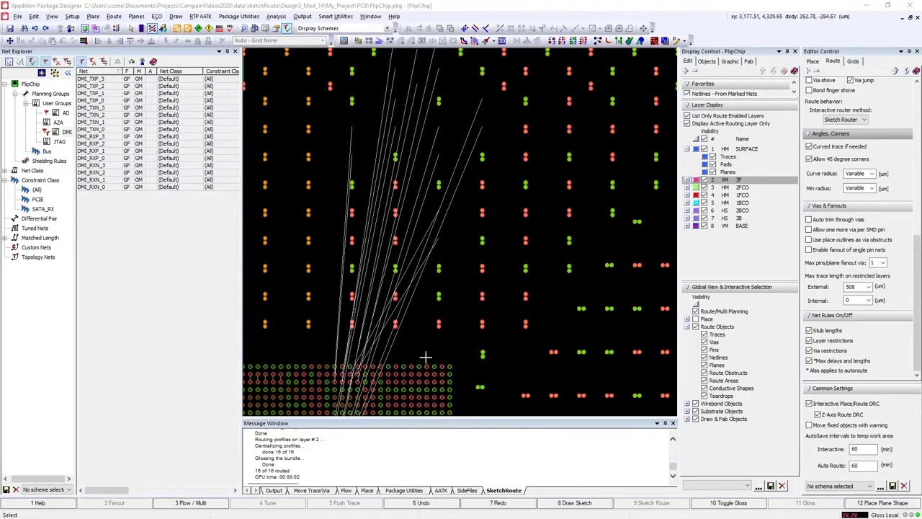
Try sketch-routing all 16 DMI netlines of the FlipChip design on layer 3F without a drawn path, and undo it
drag(412, 348, 323, 353)
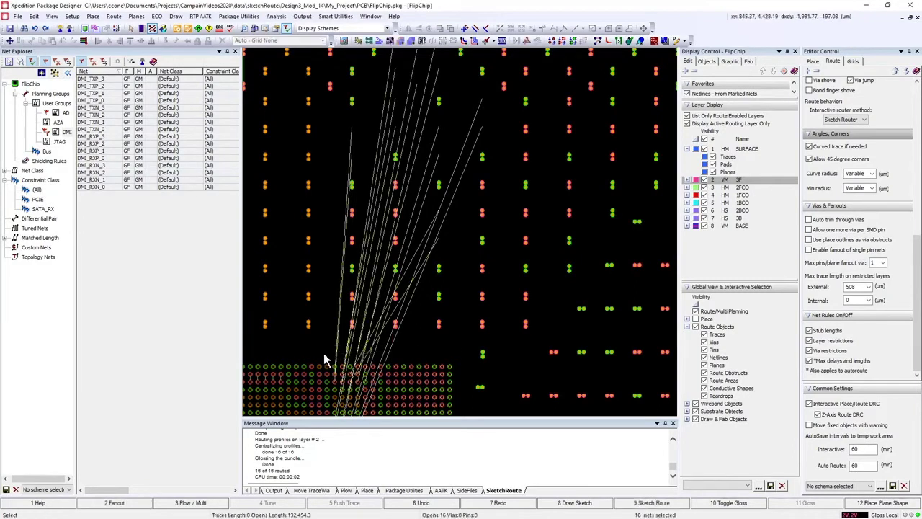
click(635, 504)
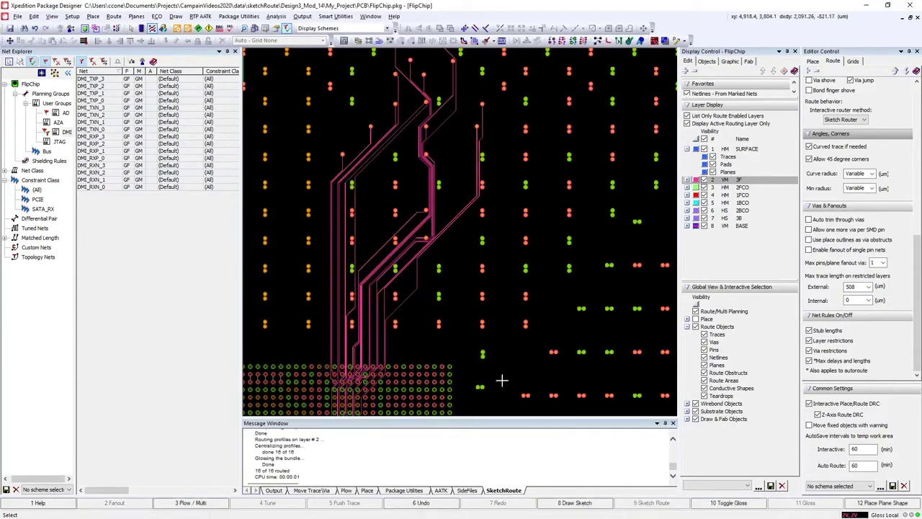
key(ctrl+z)
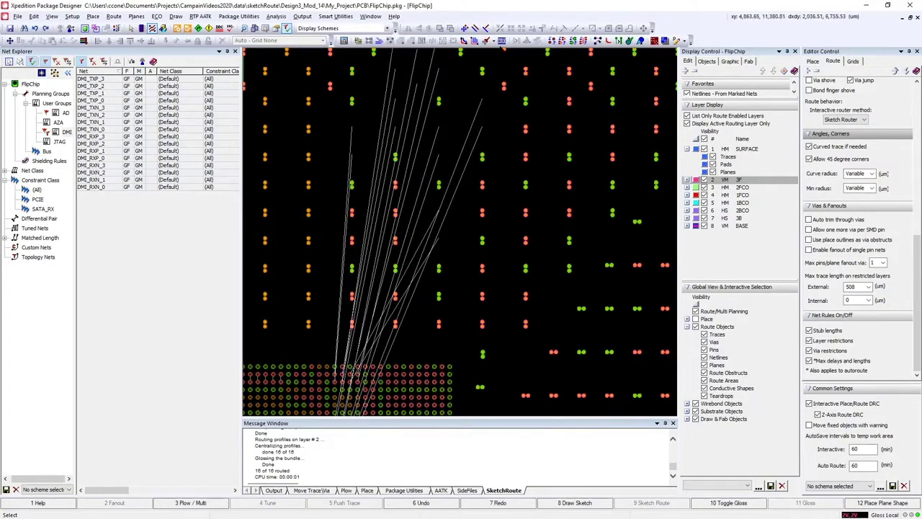
Switch the sketch style option and sketch-route all 16 DMI netlines on layer 3F again without a drawn path
click(496, 40)
click(506, 62)
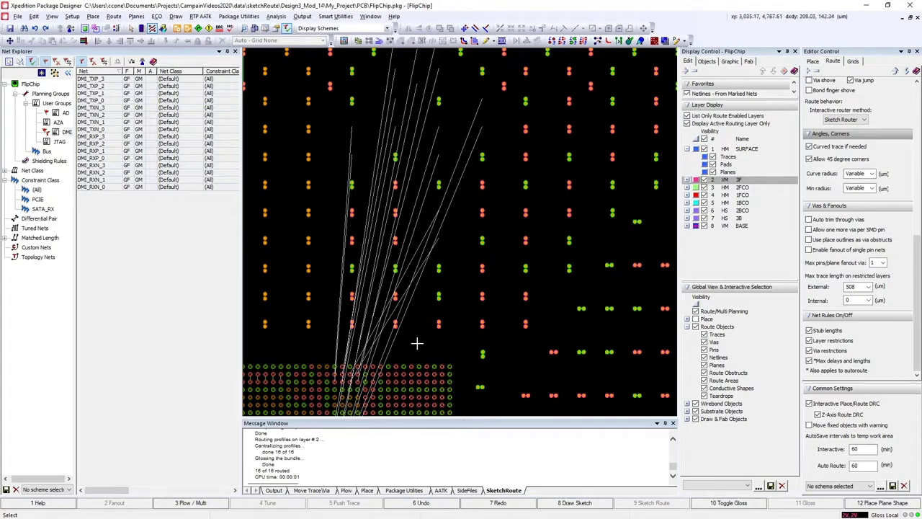
drag(416, 345, 324, 354)
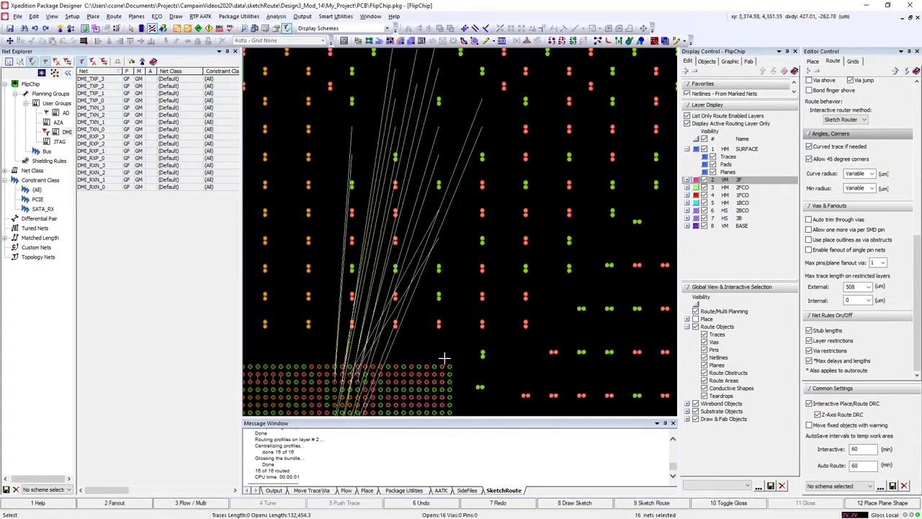
click(651, 503)
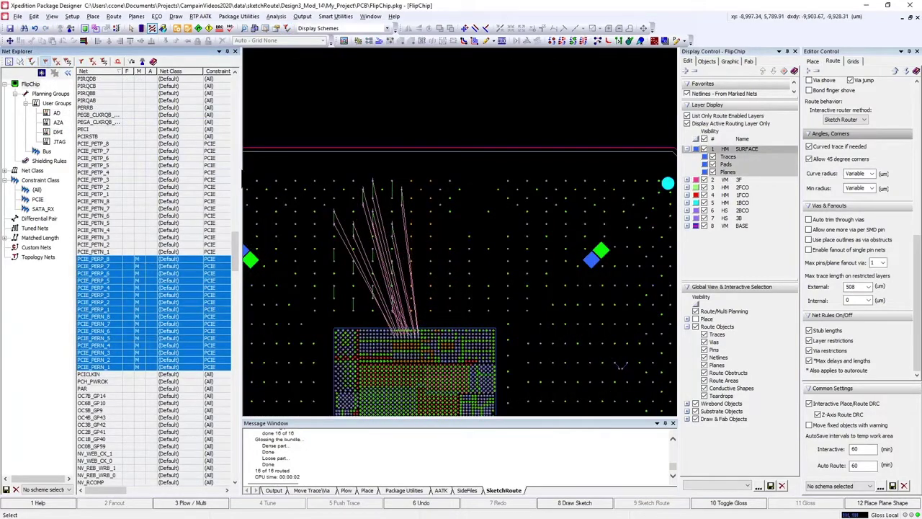
Sketch-route the 16 PCIE_PERP and PCIE_PERN netlines together on the SURFACE layer and inspect the routed traces up close
scroll(408, 325, up, 2)
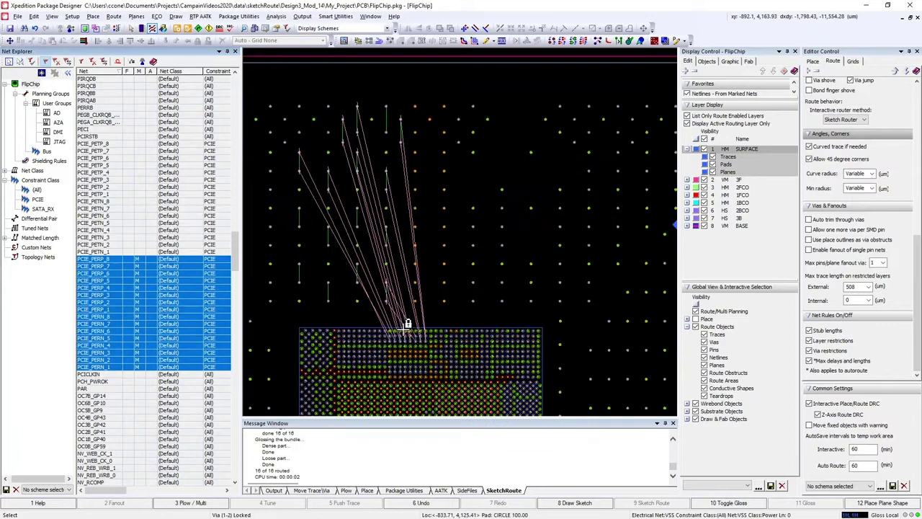
drag(371, 315, 437, 323)
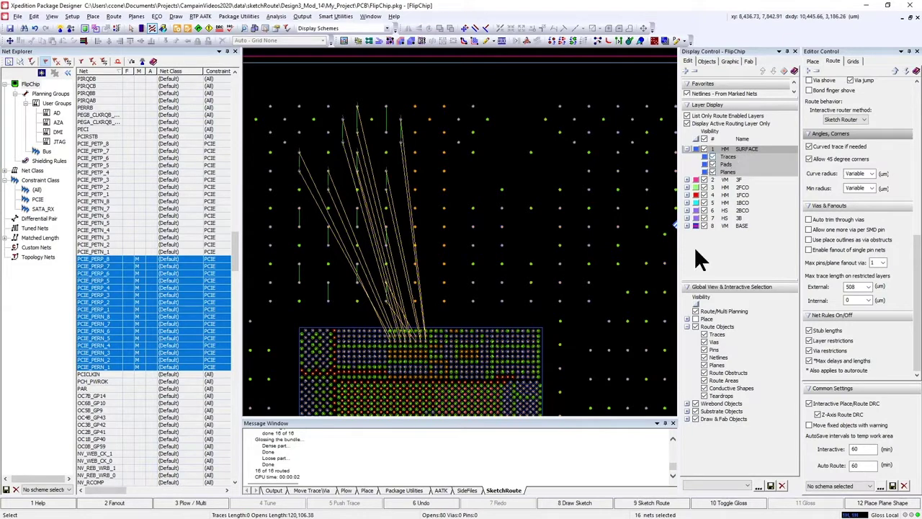
click(657, 503)
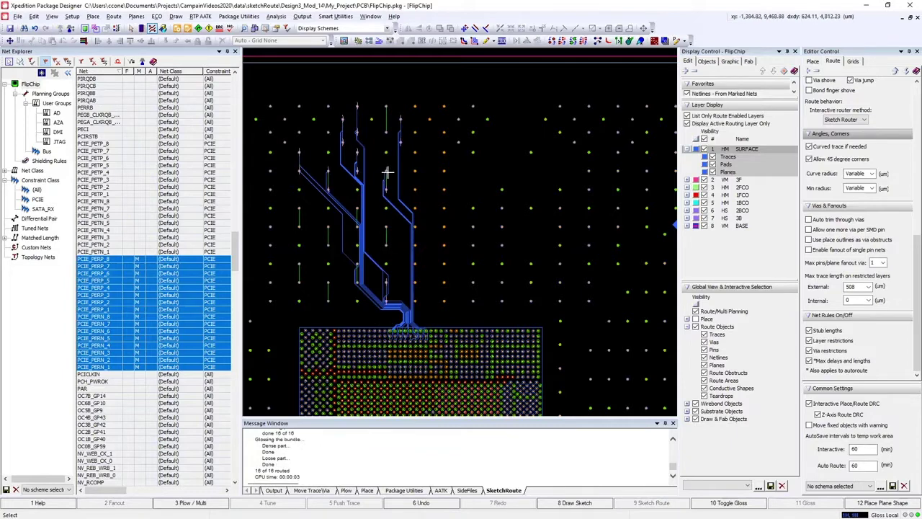
scroll(382, 177, up, 5)
scroll(382, 177, up, 2)
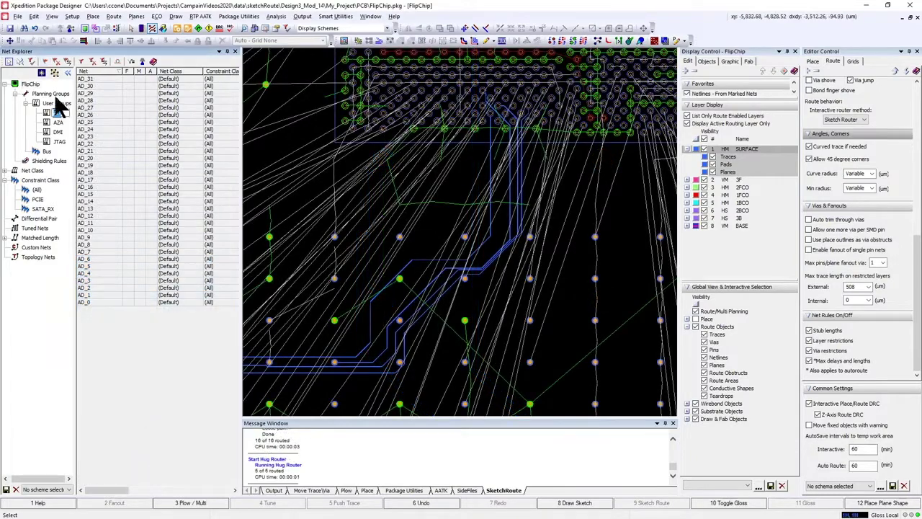
Show only the AD group's netlines and hug-route the five unrouted ones along the existing SURFACE traces
click(45, 62)
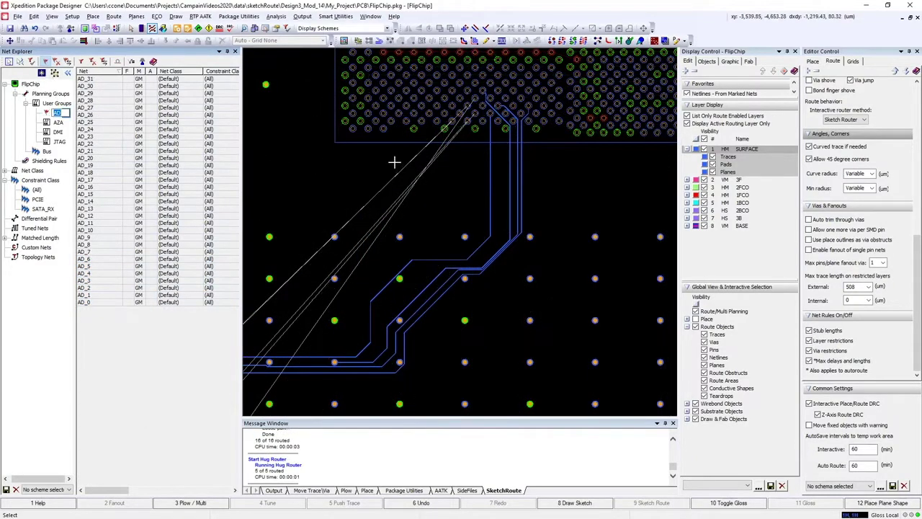
drag(391, 164, 439, 186)
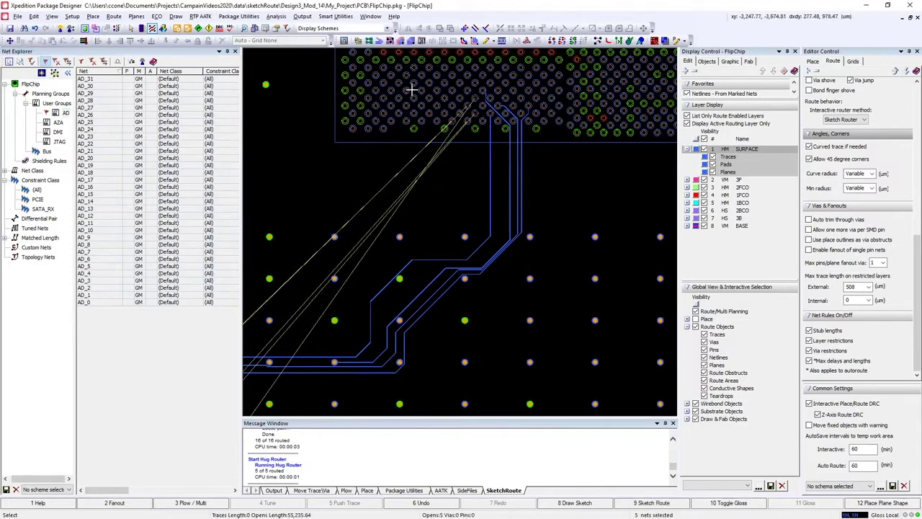
click(399, 42)
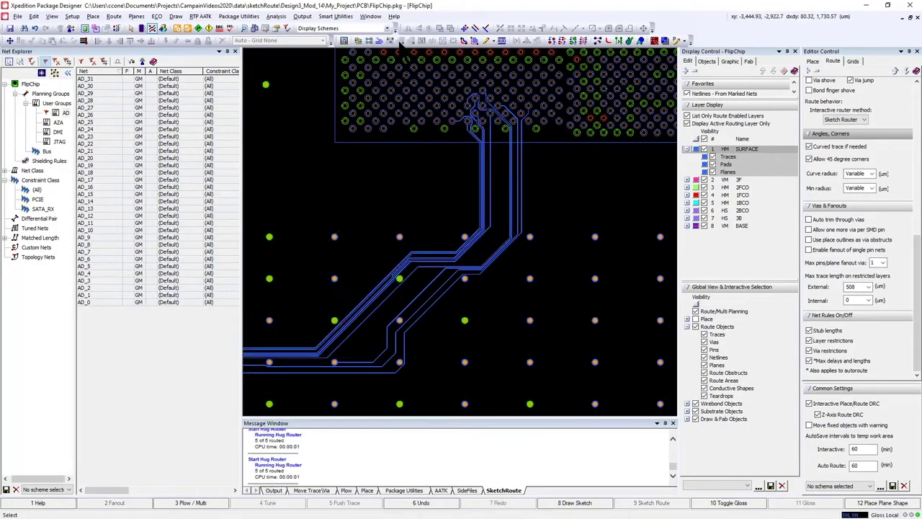